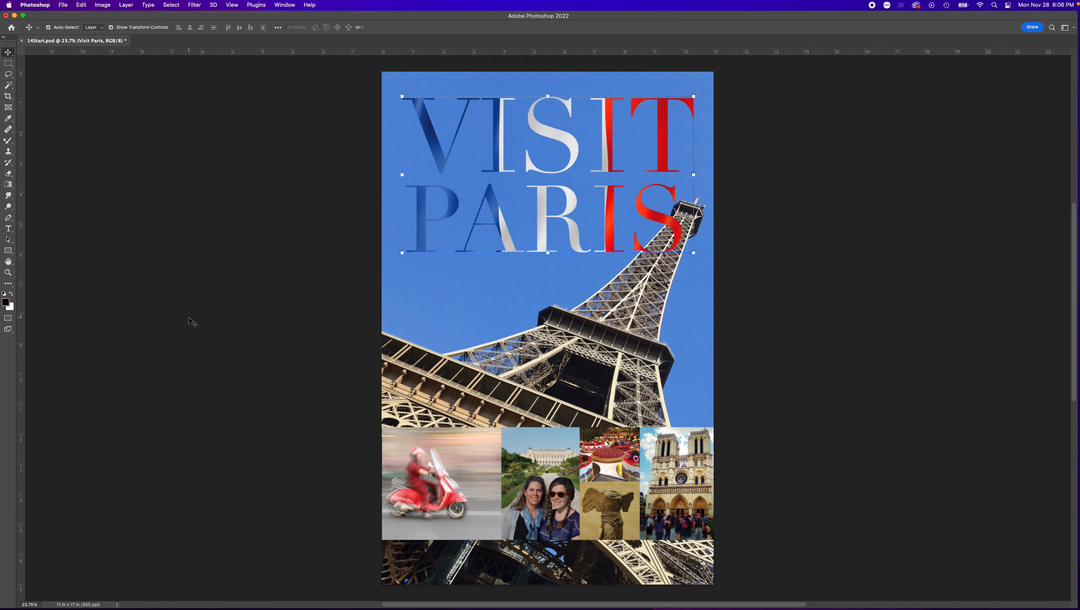
Check the poster's overall width, height and resolution in the Image Size settings without changing them
click(191, 320)
click(103, 5)
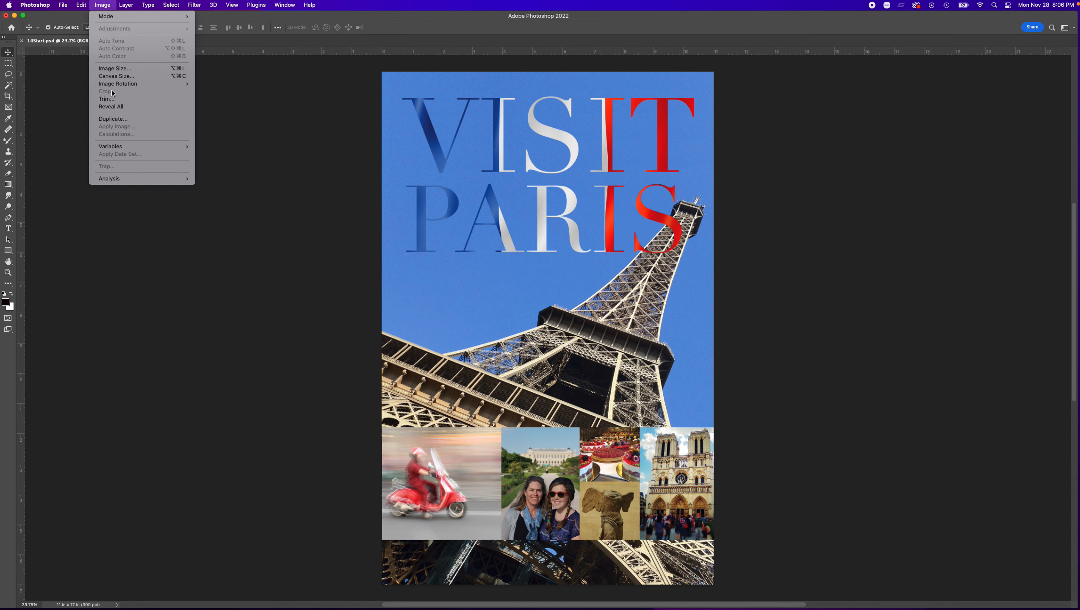
click(114, 68)
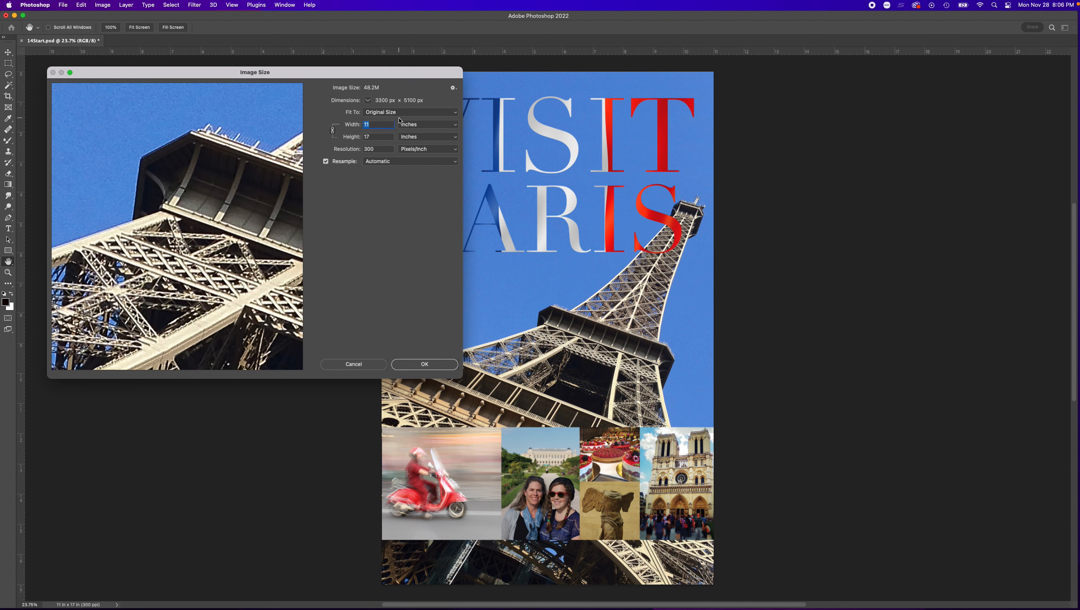
click(416, 365)
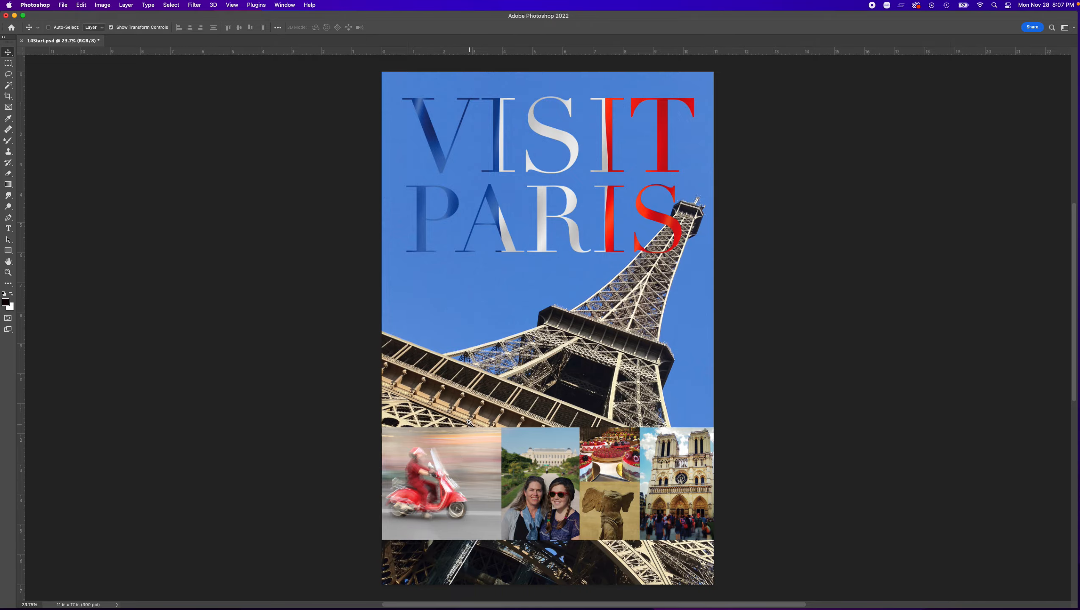
Add a Curves adjustment layer directly above the Tourists layer in the Photo Crops group
drag(469, 423, 523, 463)
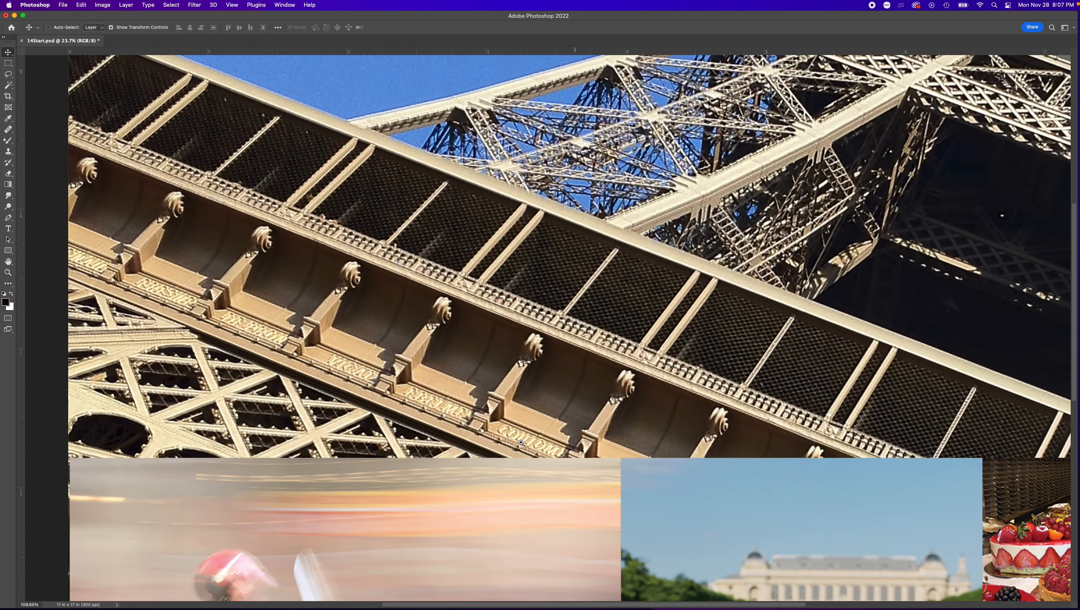
drag(664, 478, 276, 99)
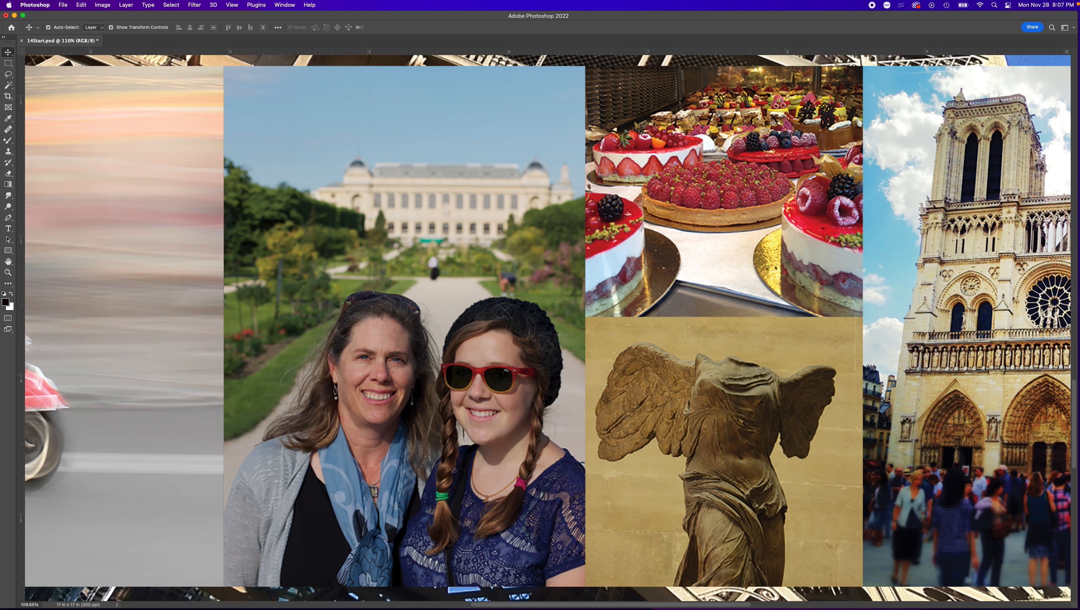
drag(589, 70, 143, 54)
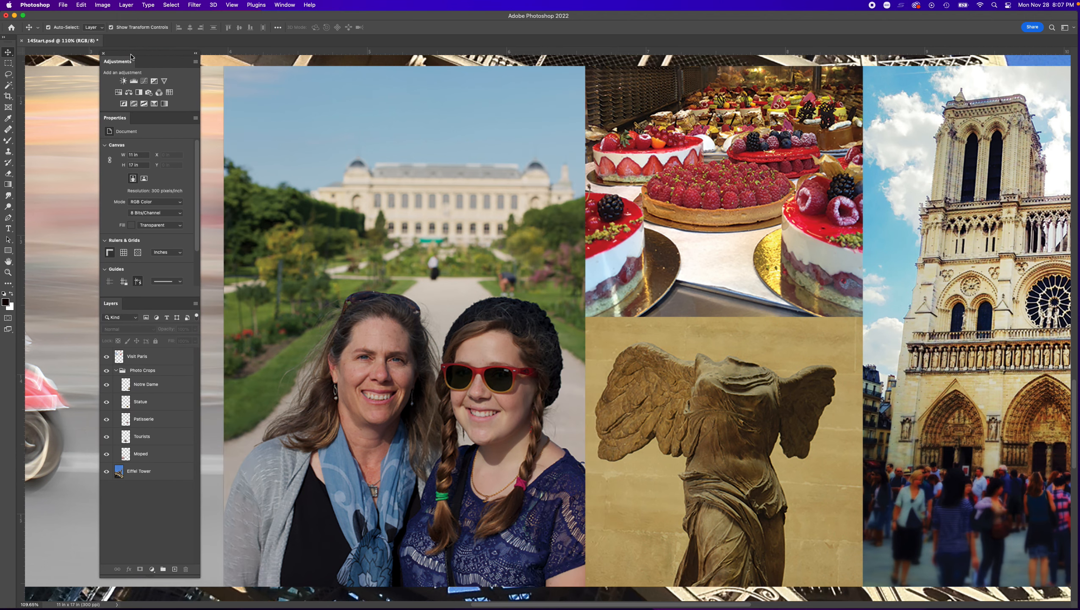
click(162, 436)
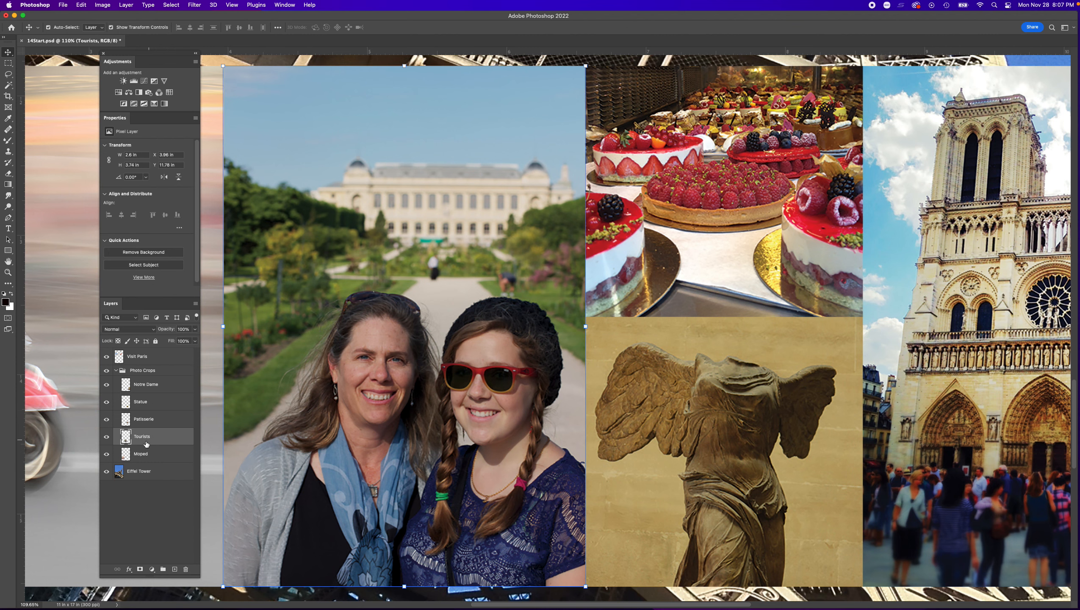
click(106, 436)
click(106, 436)
click(145, 82)
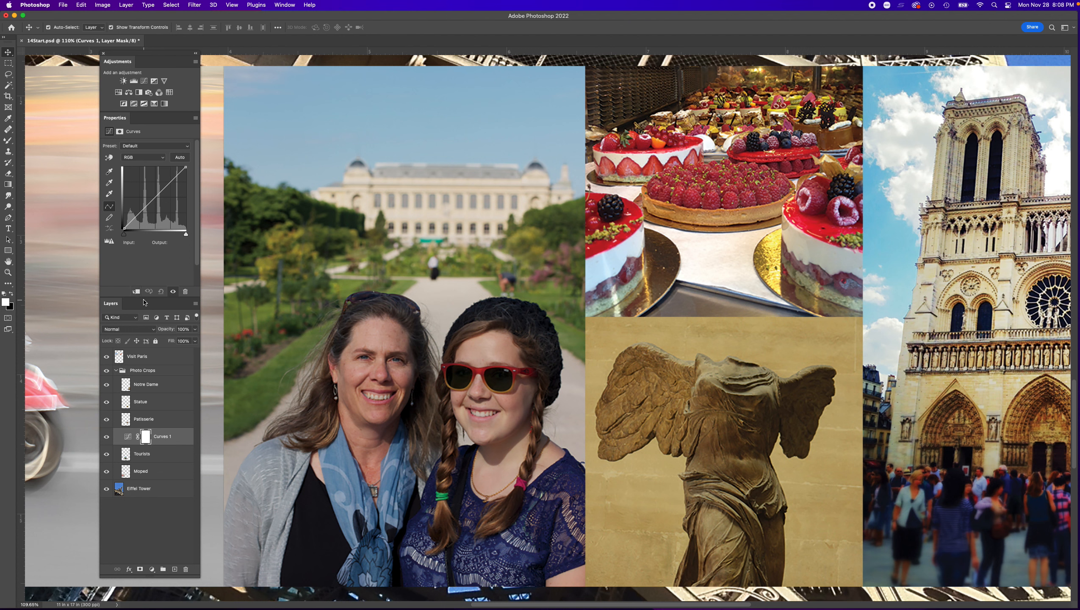
Clip the Curves adjustment to the Tourists layer, releasing and reapplying the clipping once to compare
click(136, 292)
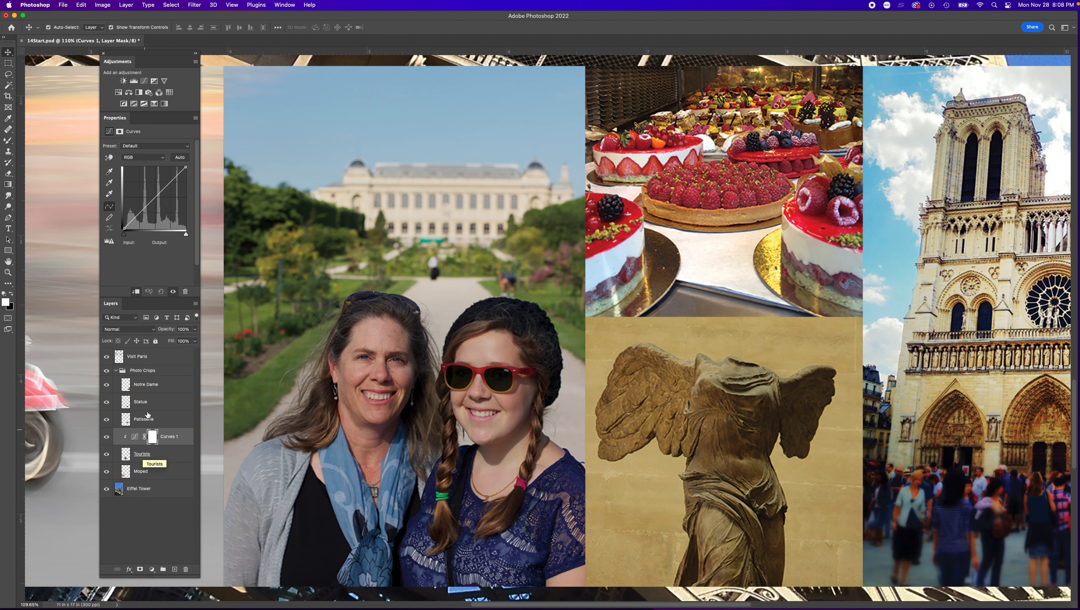
click(137, 291)
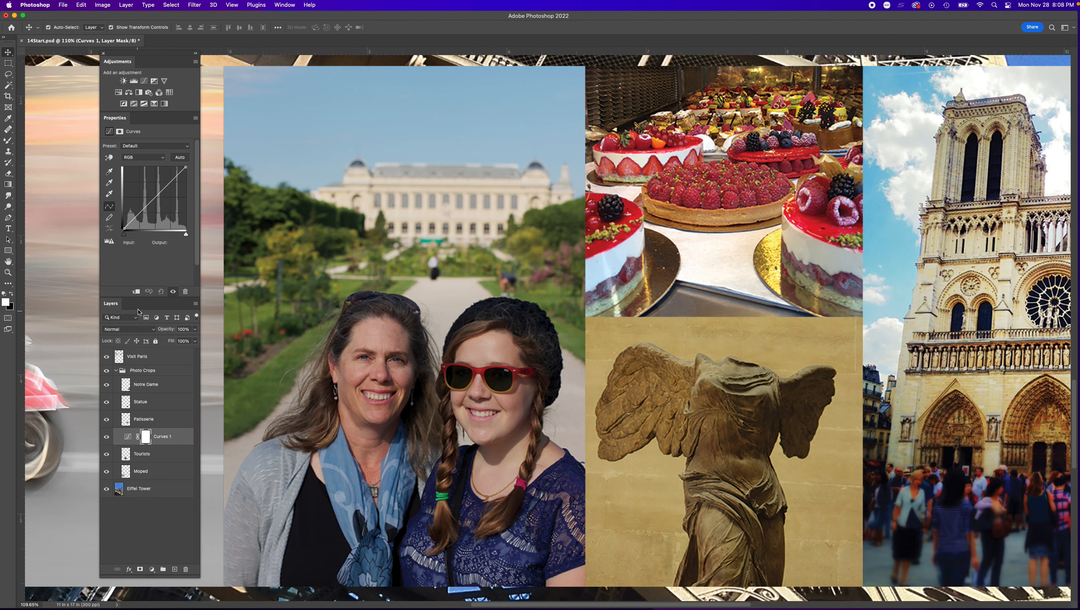
click(137, 292)
Try setting the Curves gray point by sampling the garden path behind the tourists, and compare the adjustment on and off
click(109, 184)
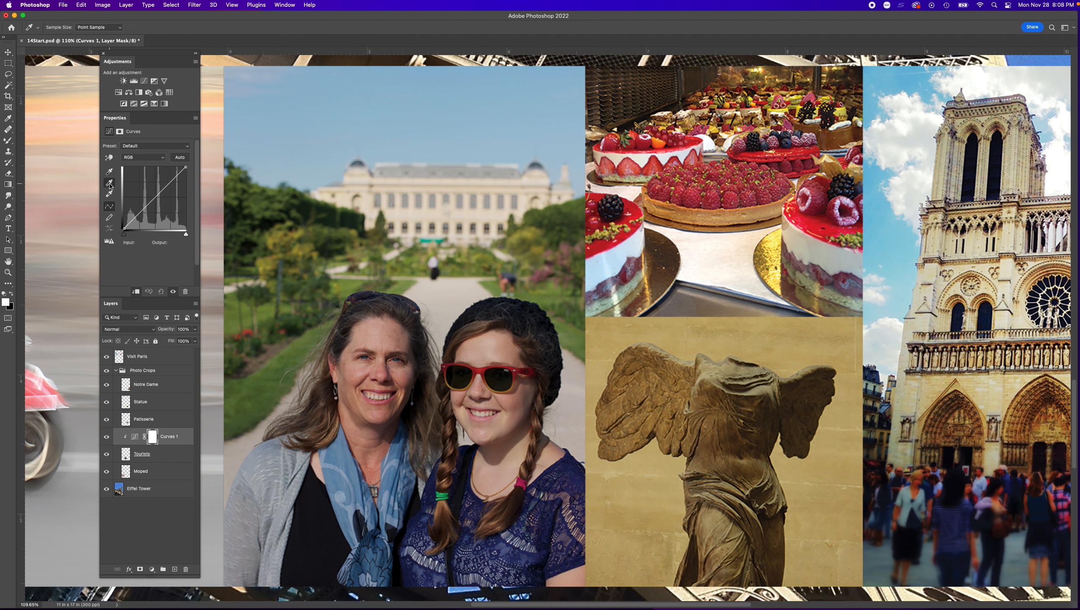
click(434, 263)
click(104, 436)
click(104, 436)
key(v)
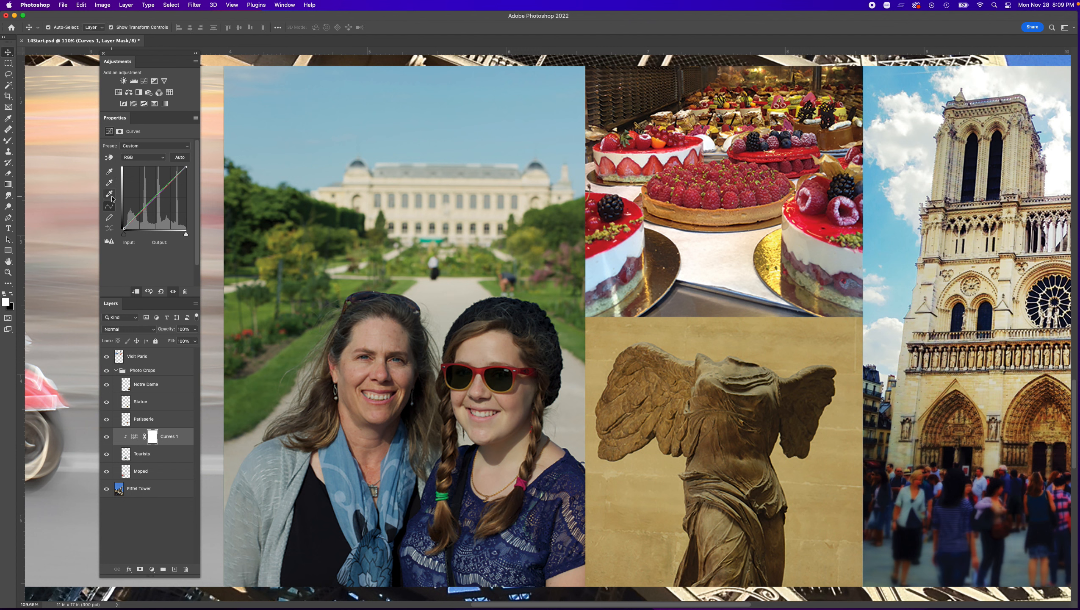
click(430, 261)
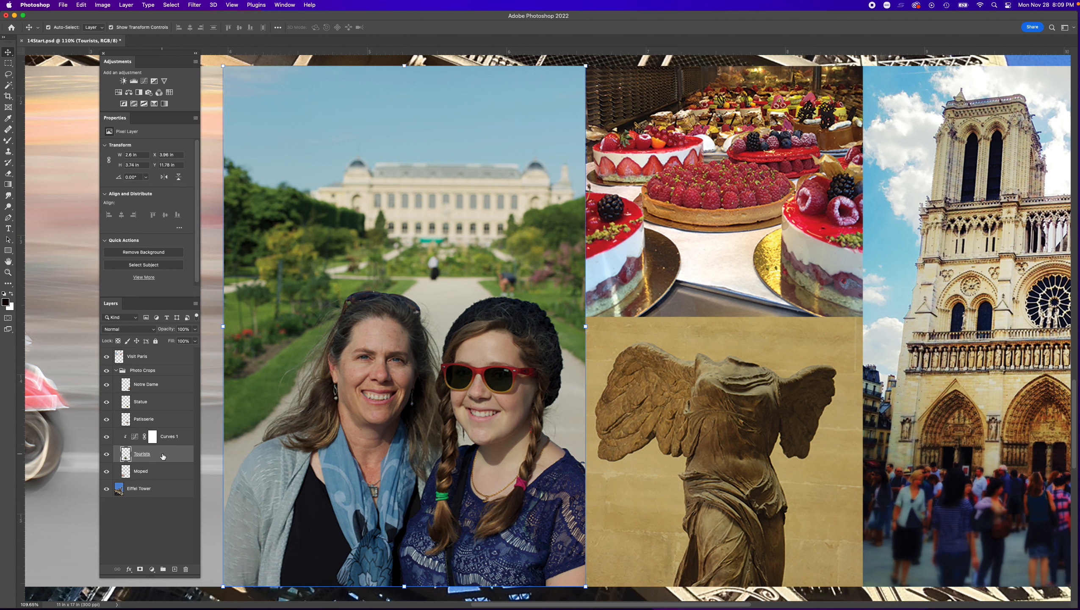
click(166, 438)
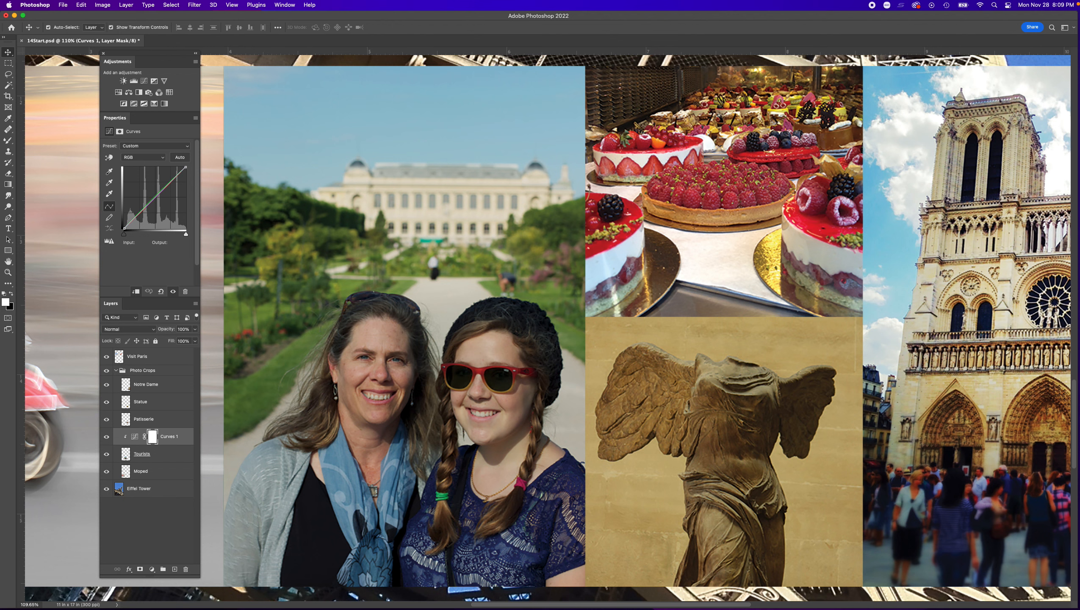
Revert the document history to the New Curves Layer state, undoing the gray-point correction and the clipping
drag(647, 162, 642, 160)
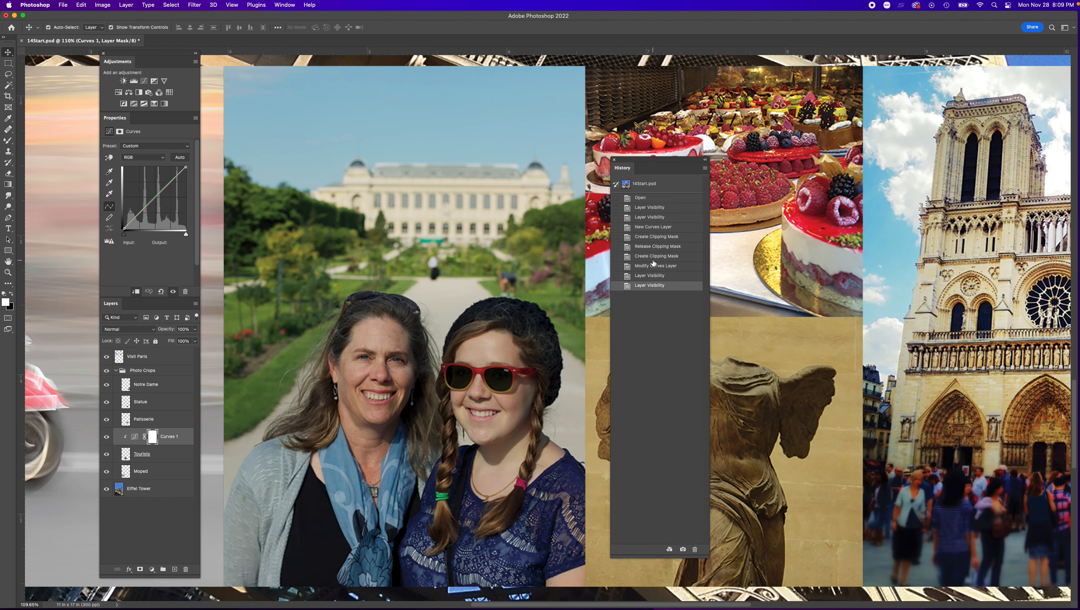
click(651, 238)
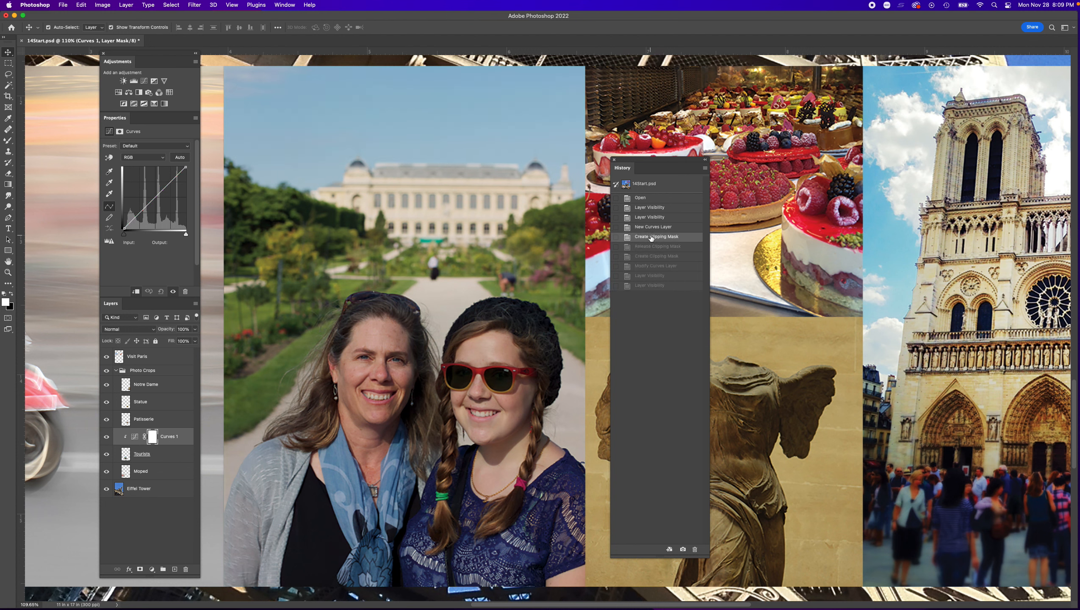
click(651, 228)
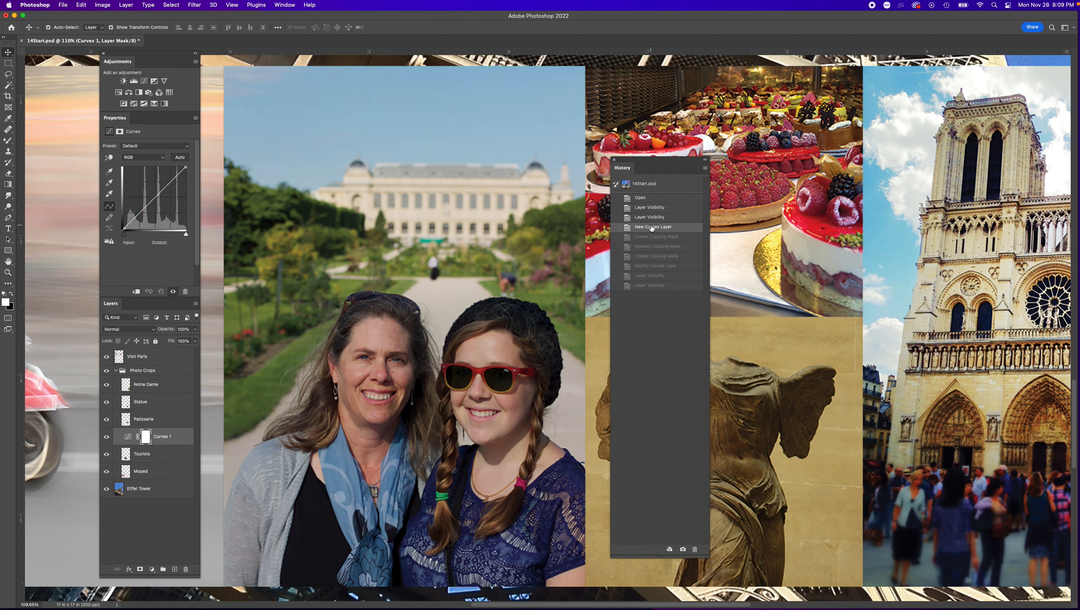
Clip the Curves adjustment to the Tourists layer and set its white point by sampling the pale garden path
click(136, 290)
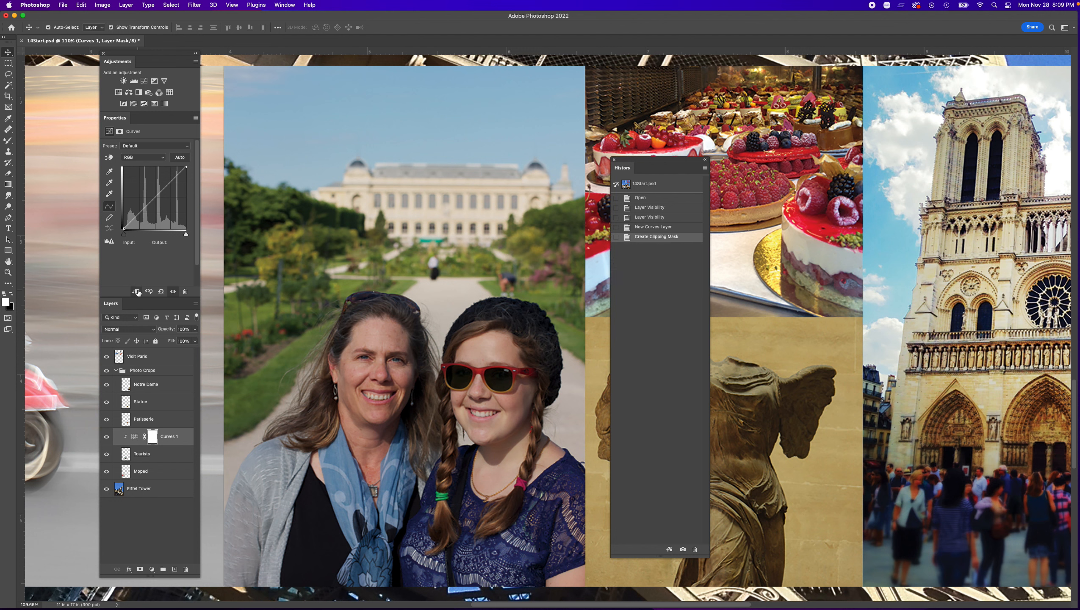
click(110, 196)
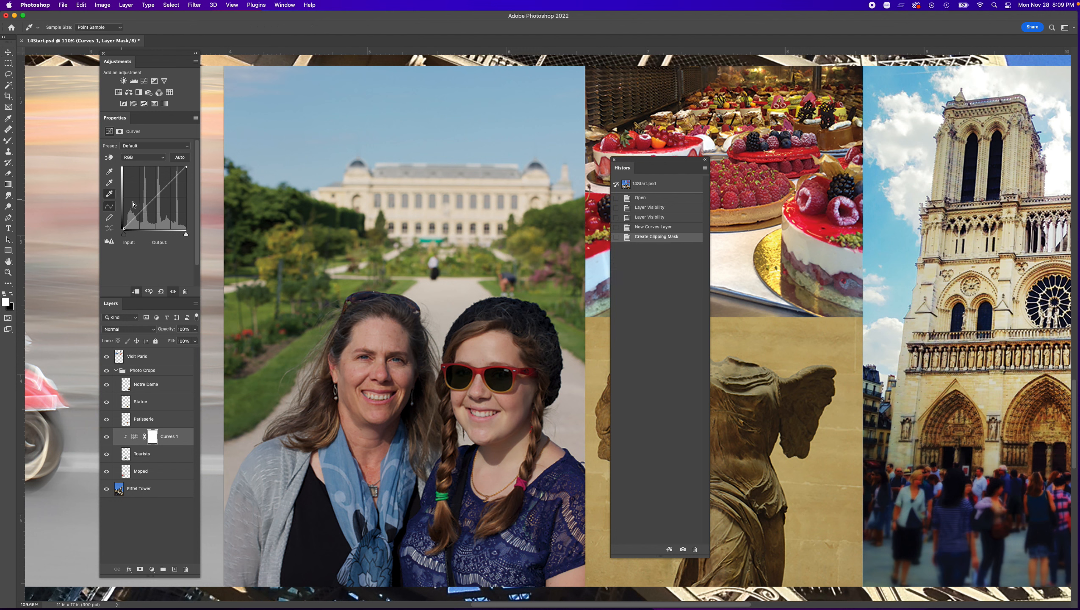
click(438, 263)
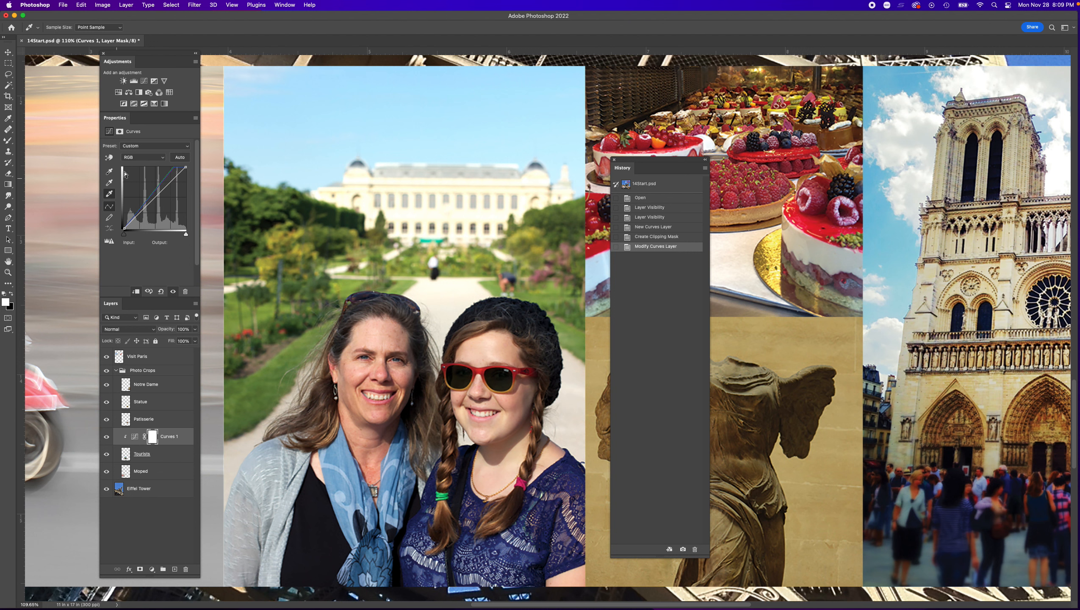
Try adding a Levels adjustment layer above the Curves adjustment, undo it and close the document history
click(134, 82)
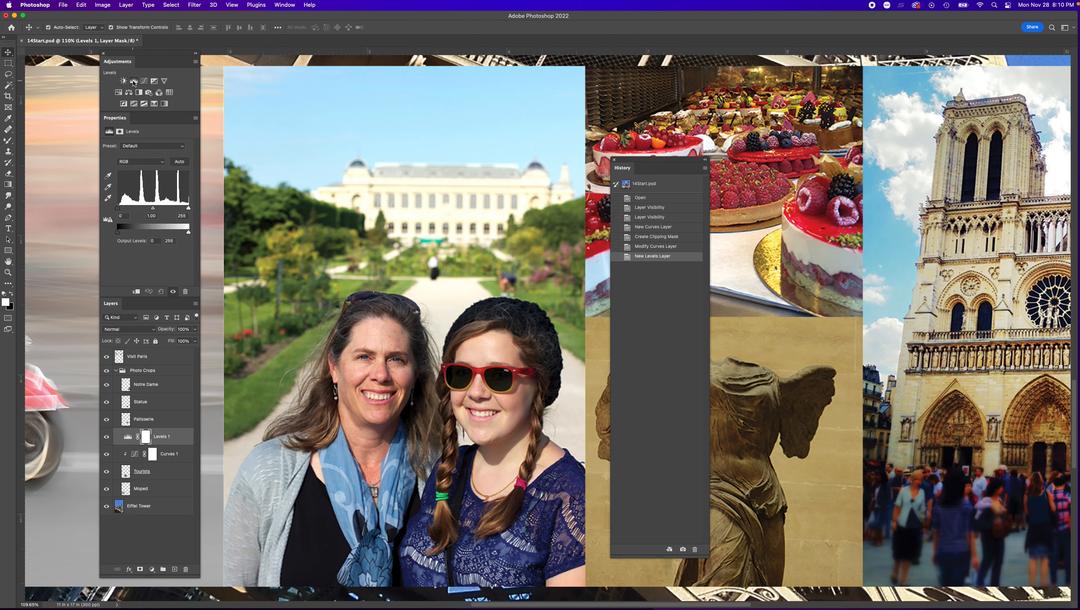
key(super+z)
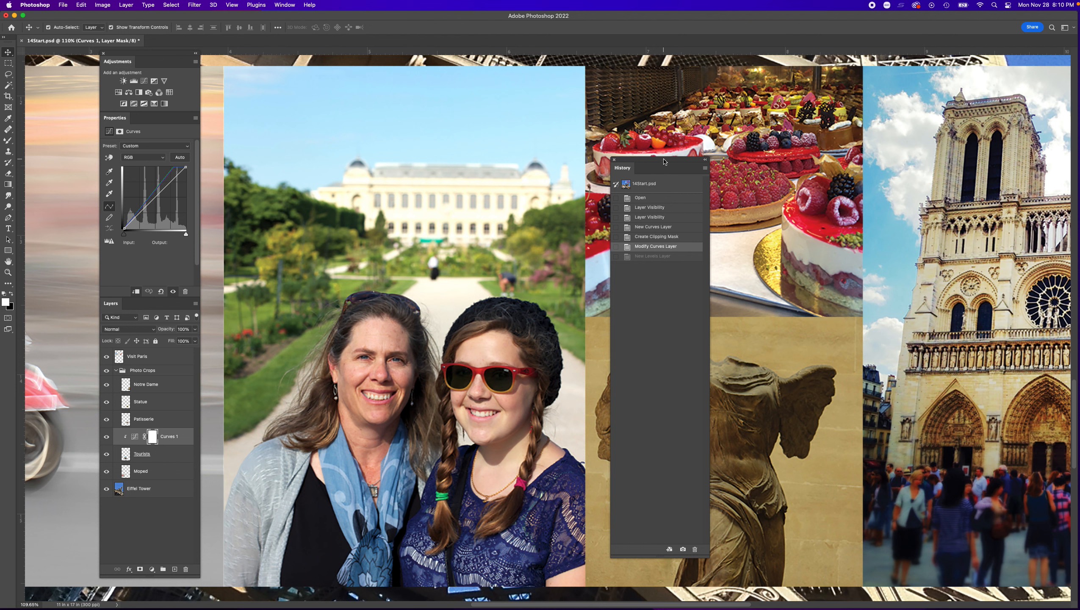
click(614, 159)
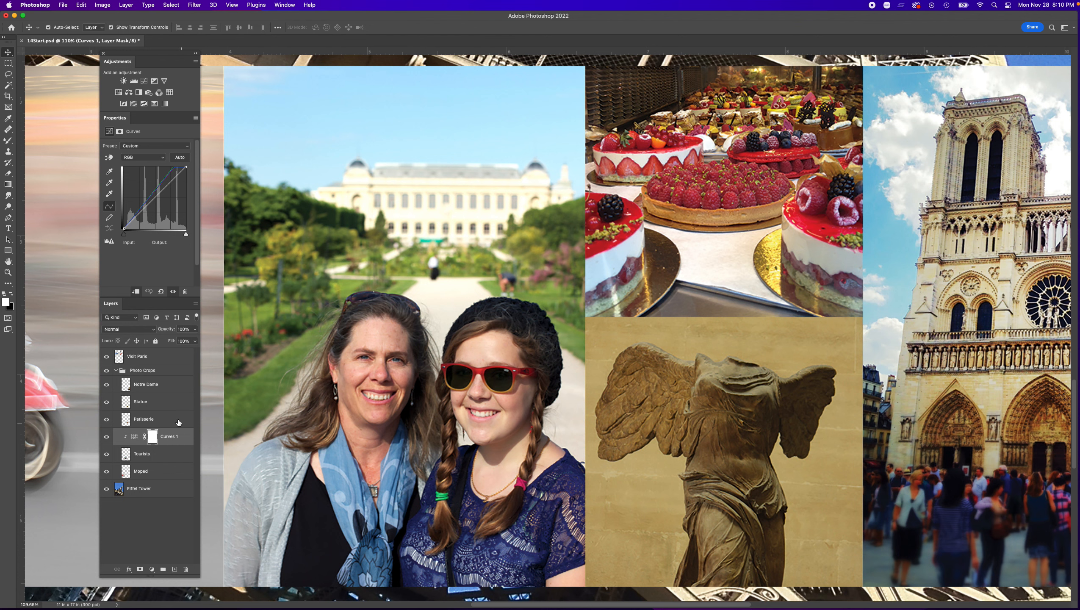
Add a Levels adjustment layer above the Statue layer and clip it so it affects only the statue photo
click(109, 402)
click(110, 403)
click(154, 403)
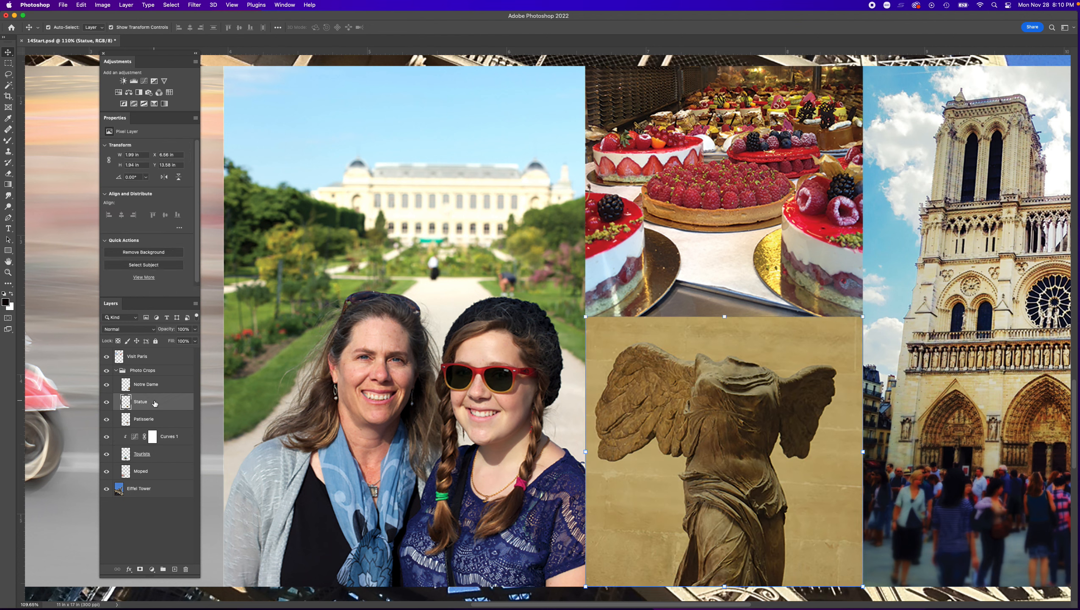
click(133, 82)
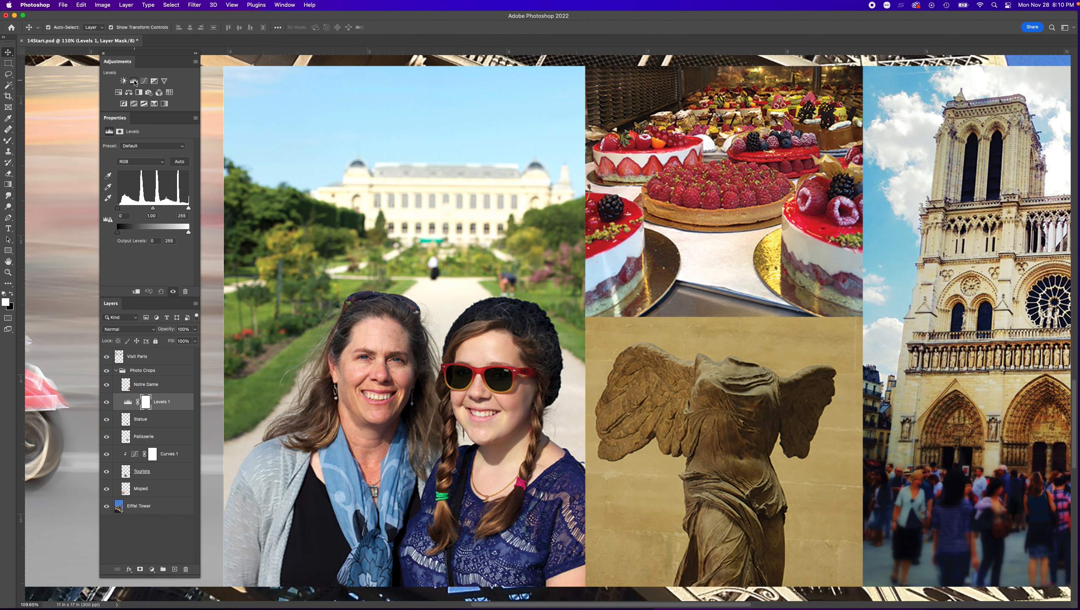
click(136, 293)
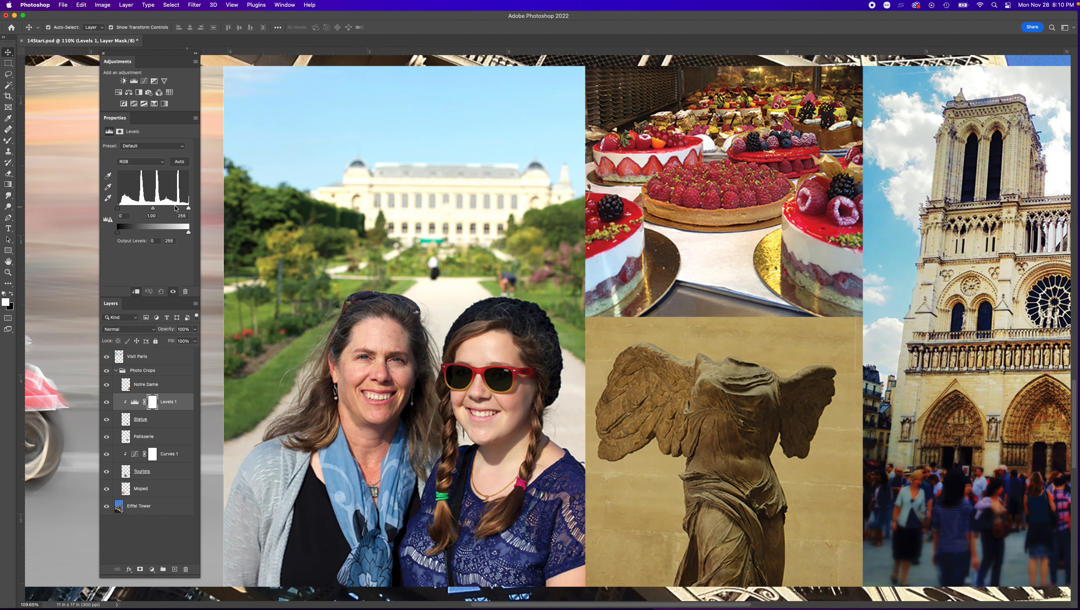
Set the statue's Levels input values to 31 for shadows, 1.6 for midtones and 235 for highlights
click(109, 223)
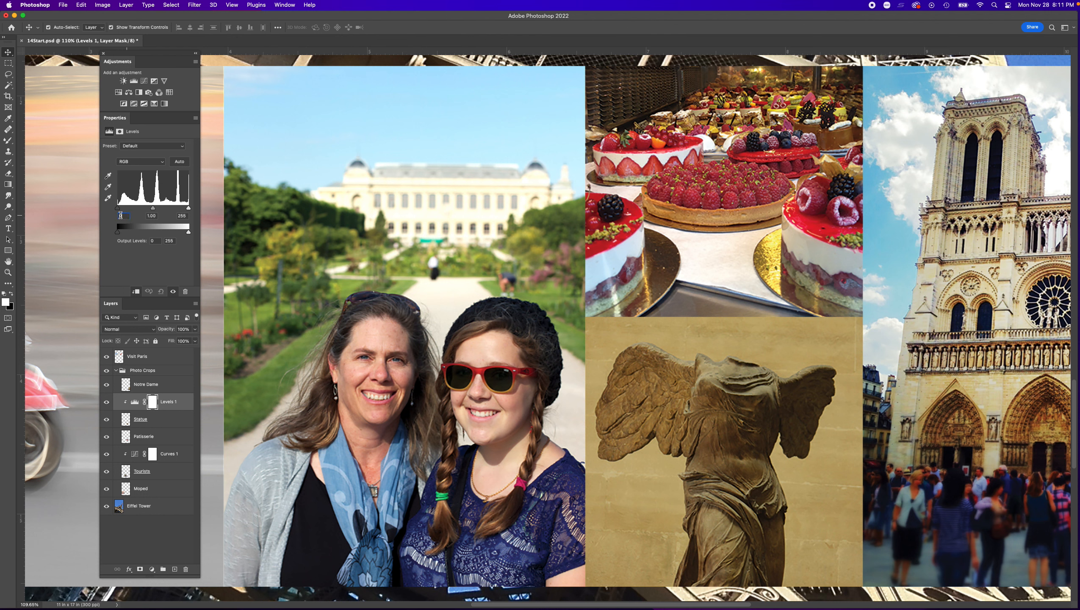
text(31)
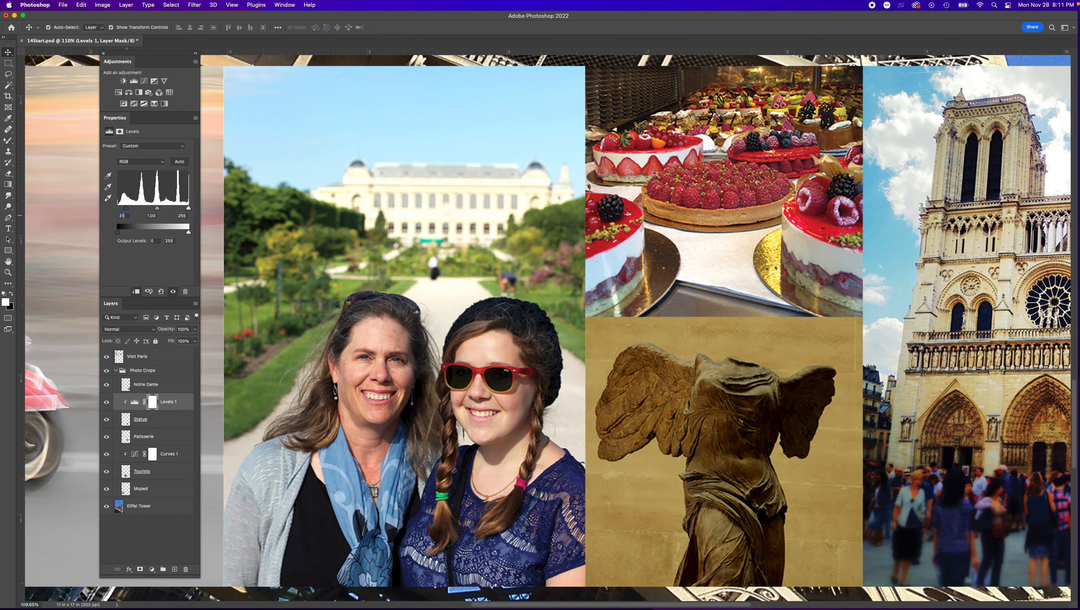
click(156, 215)
text(1.6)
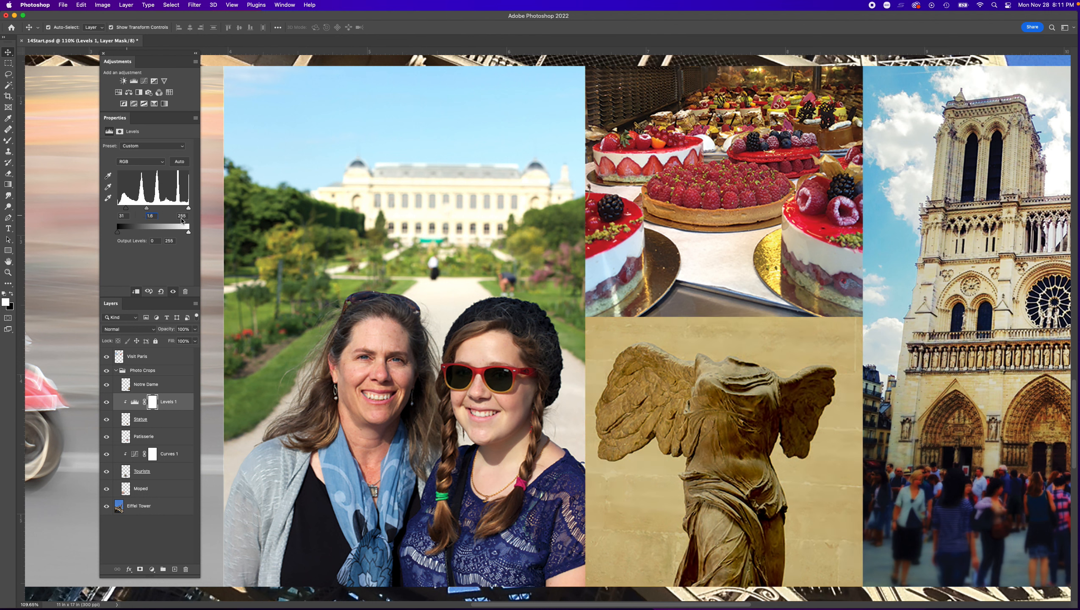
click(185, 216)
text(235)
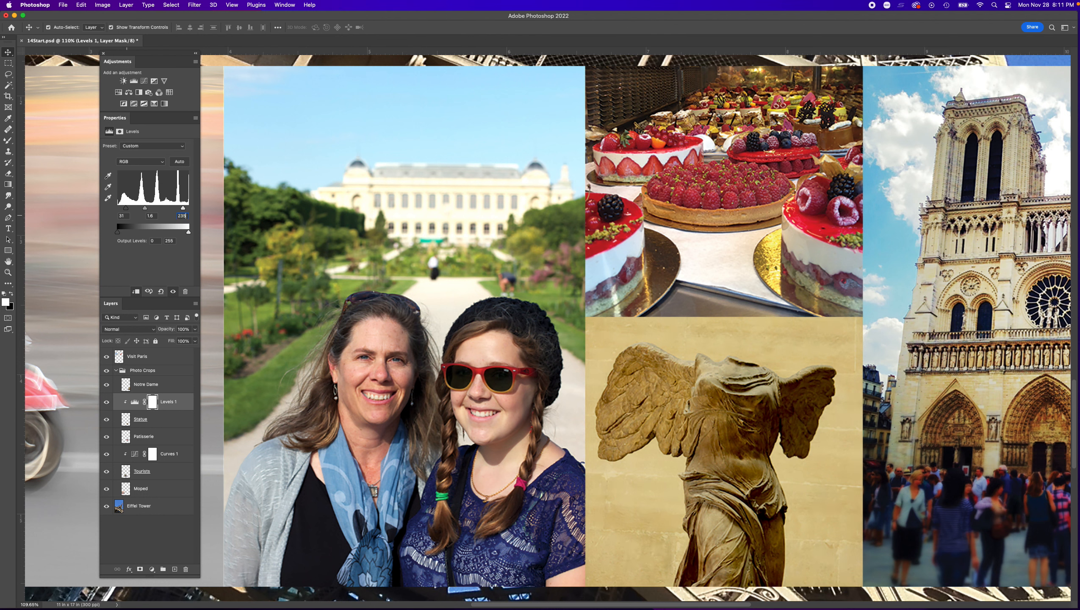
Compare the statue photo with the Levels adjustment hidden and shown, and the collage with its clipping released and restored
click(106, 402)
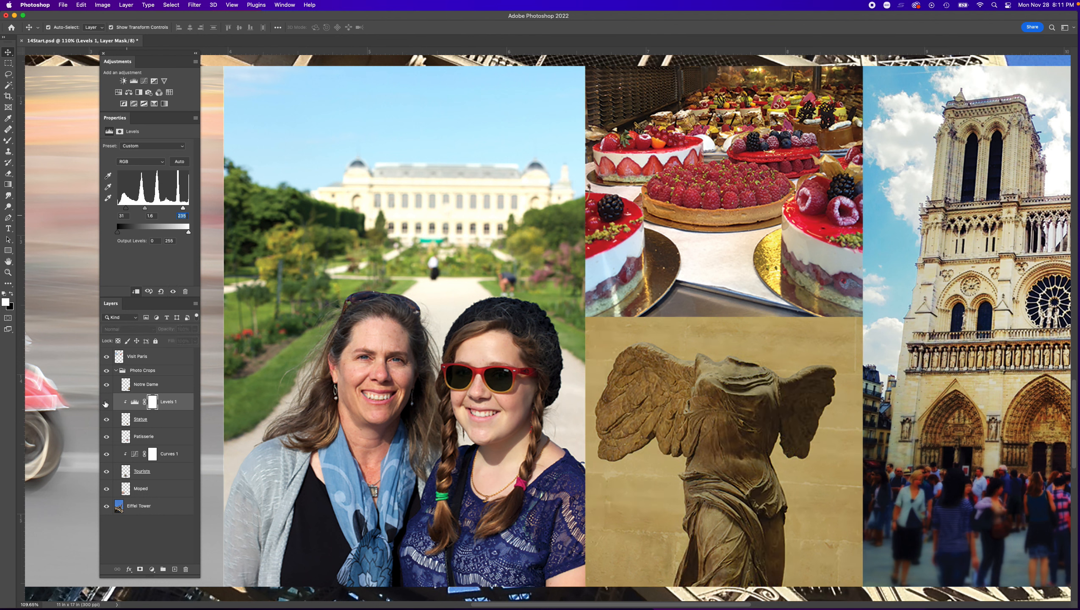
click(107, 402)
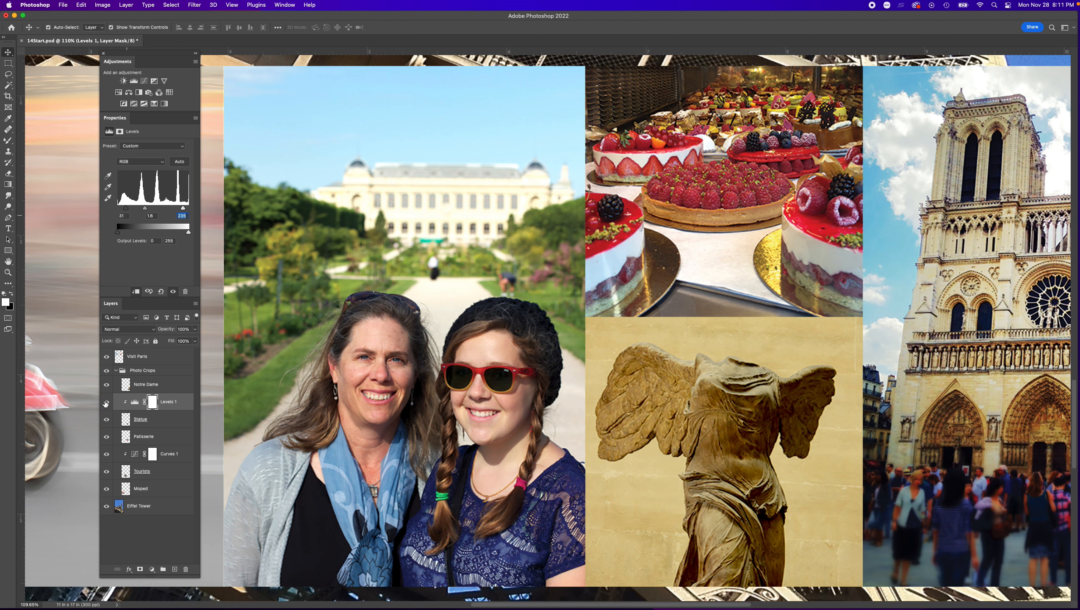
click(136, 292)
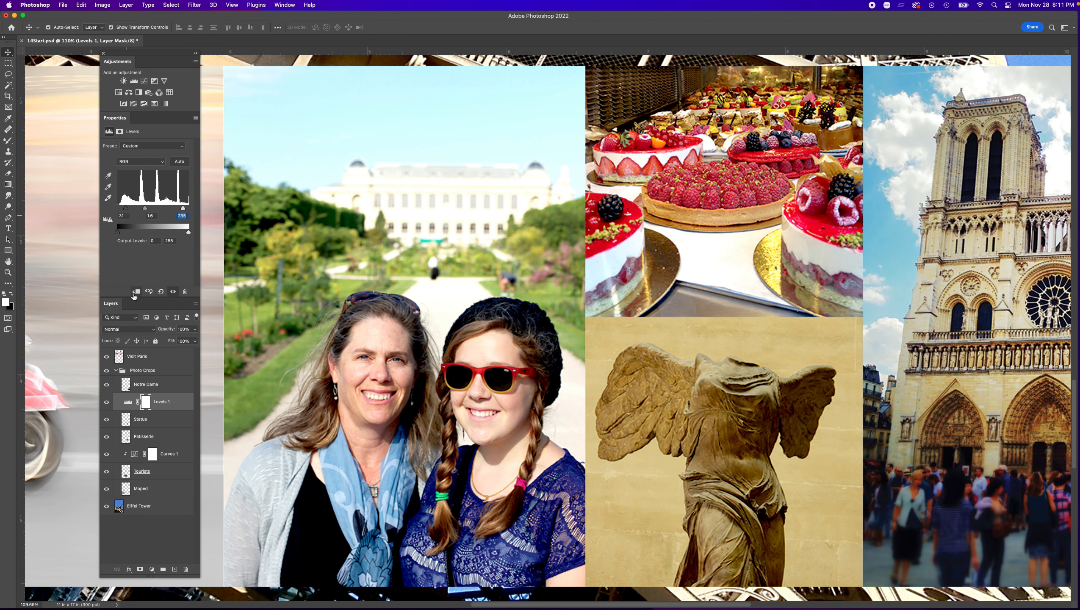
click(133, 294)
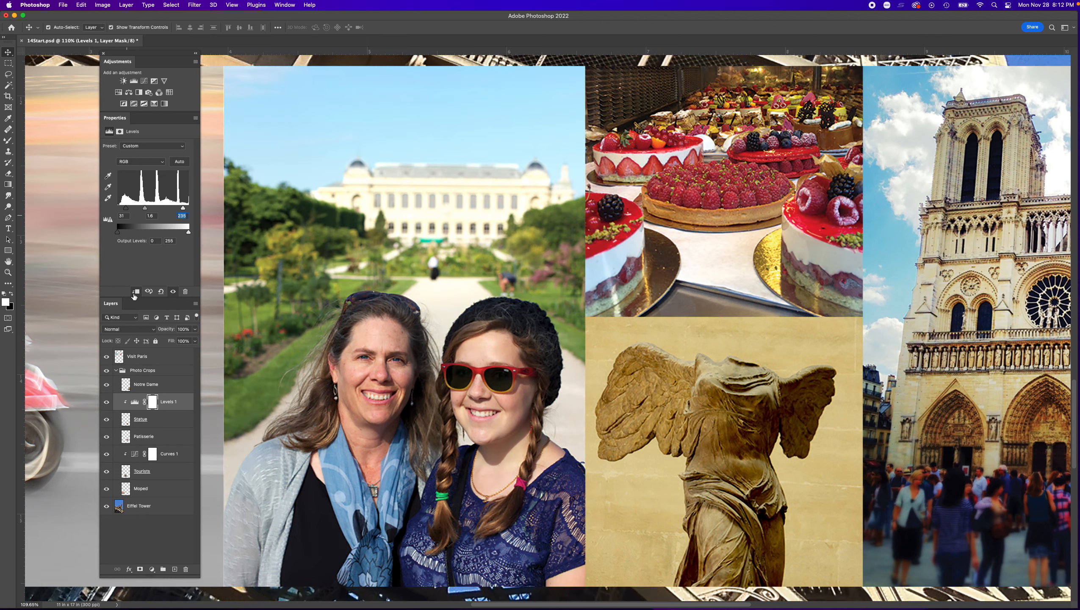